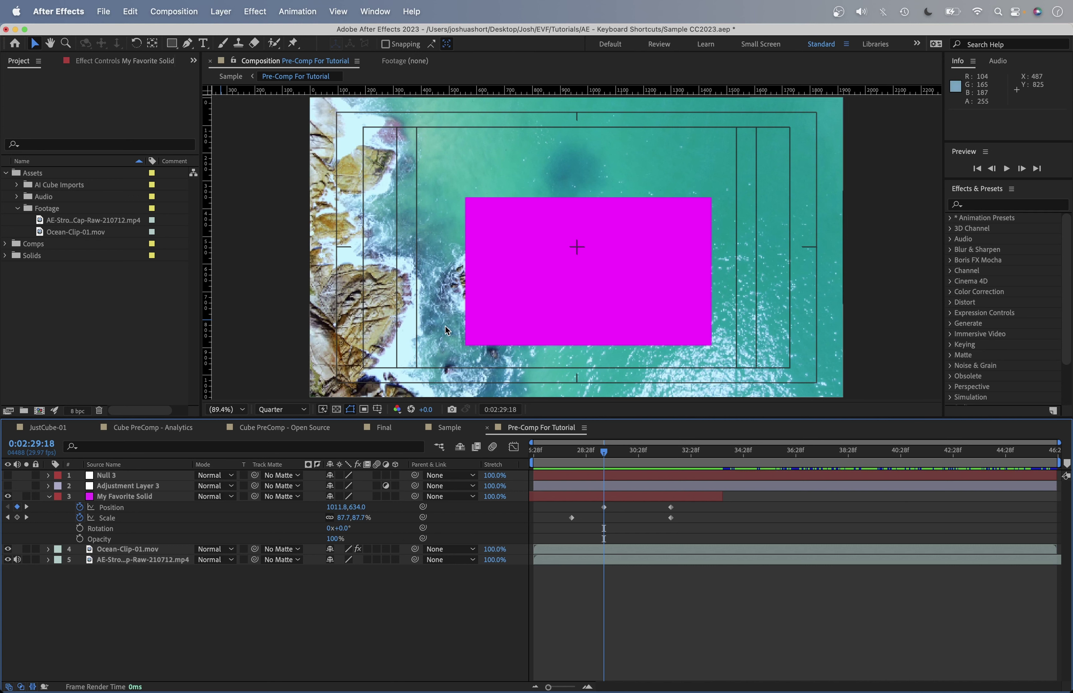
Step: Select the My Favorite Solid layer's Position keyframes, then all its visible properties and keyframes with Cmd+Opt+A
left_click(164, 497)
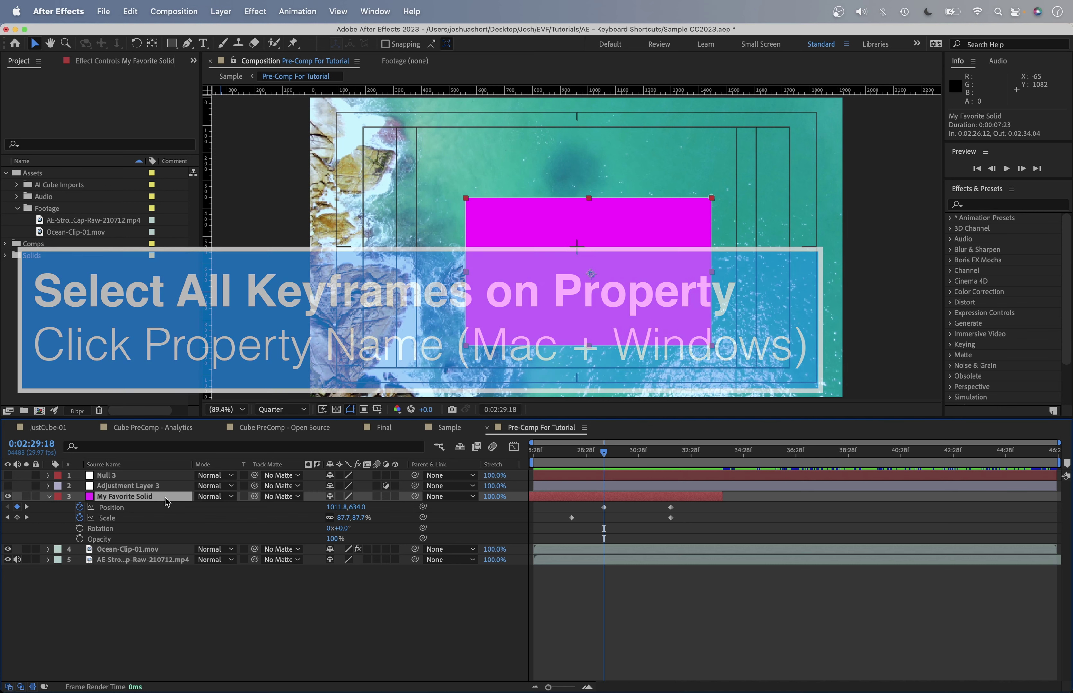
left_click(124, 508)
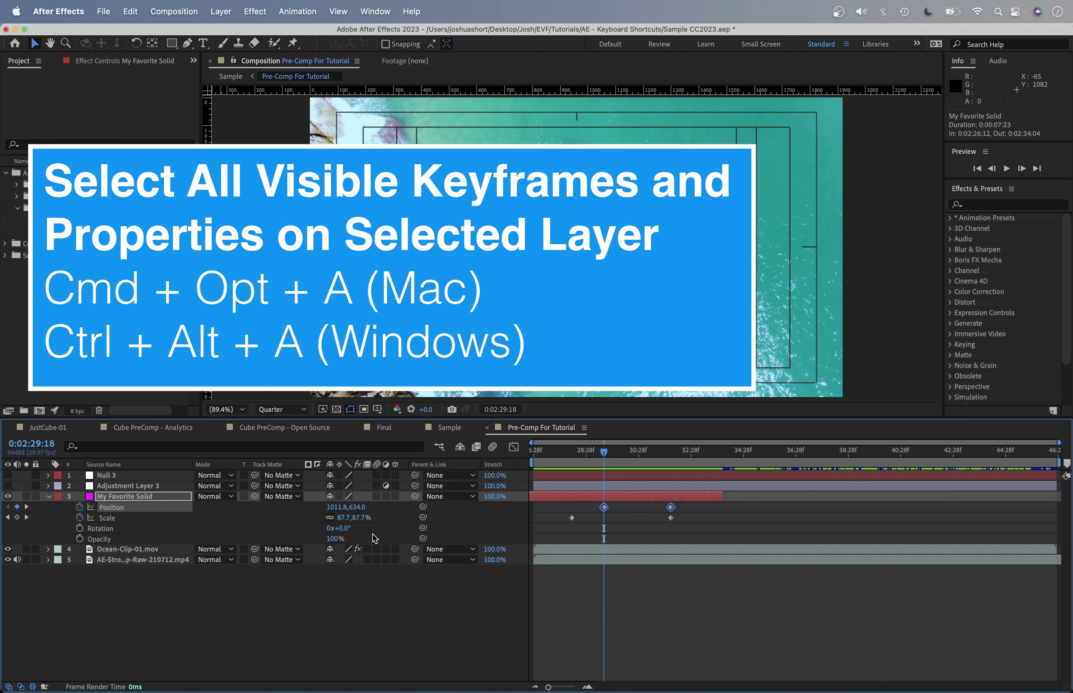
key("super+alt+a")
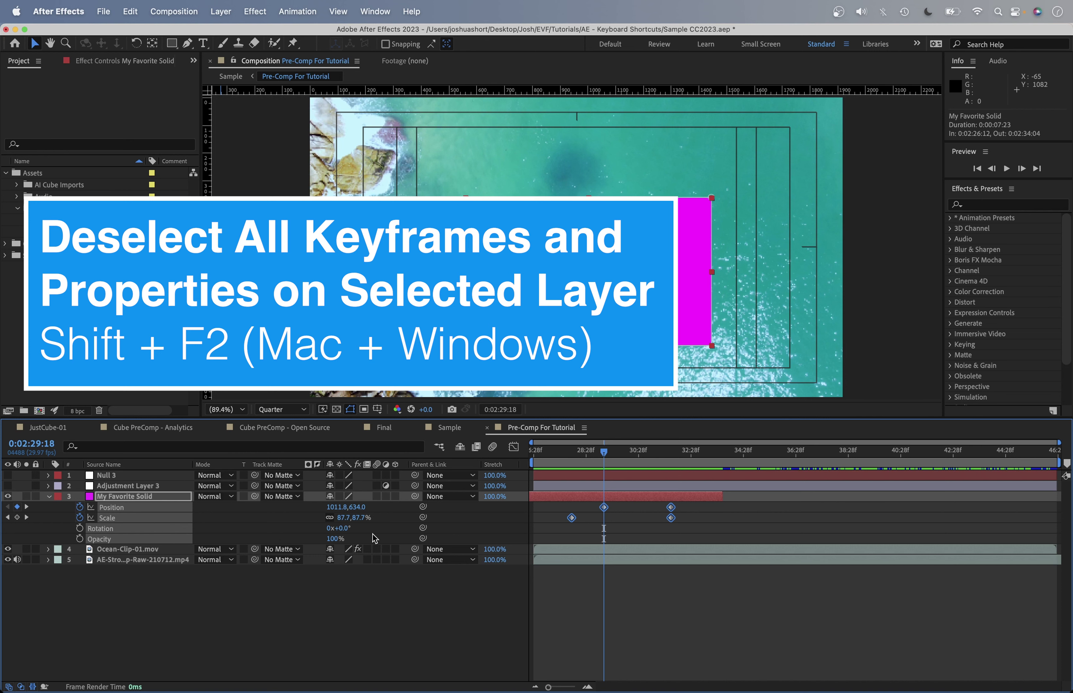
Step: Deselect keyframes with Shift+F2 and the layer with F2, then select and deselect the Scale keyframes
key("shift+F2")
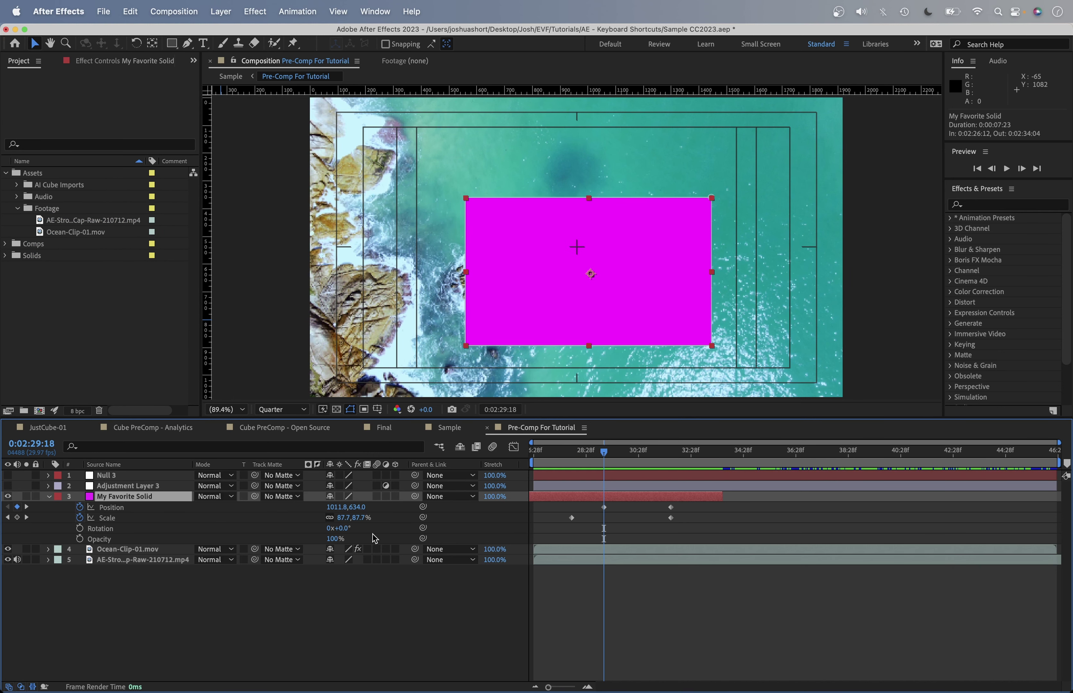
key("F2")
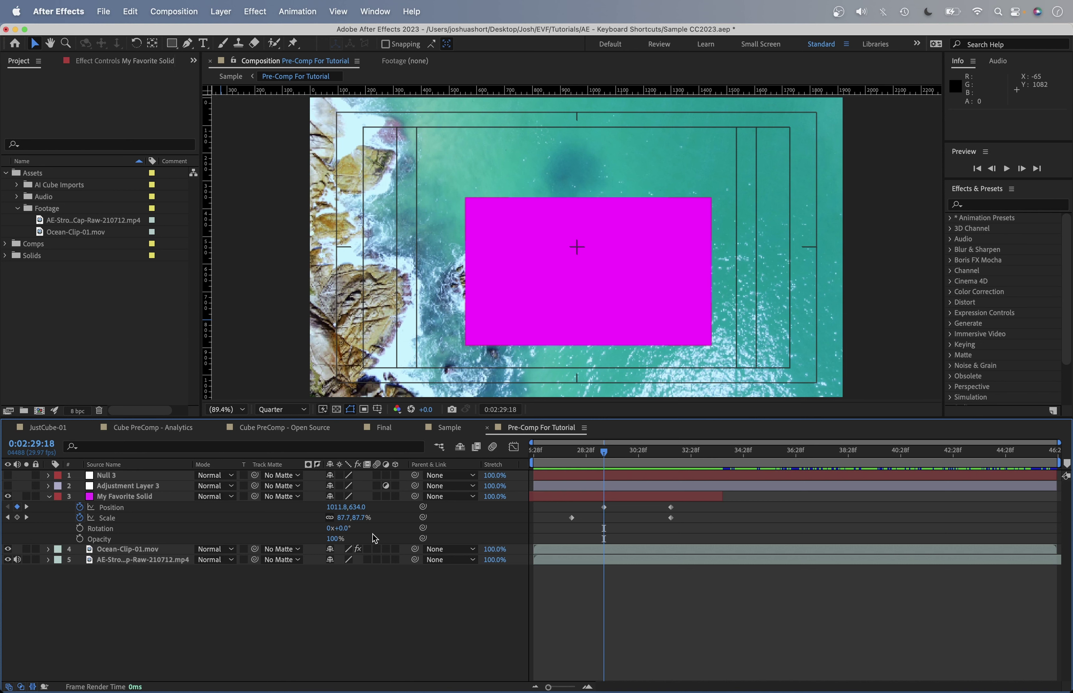
left_click(135, 516)
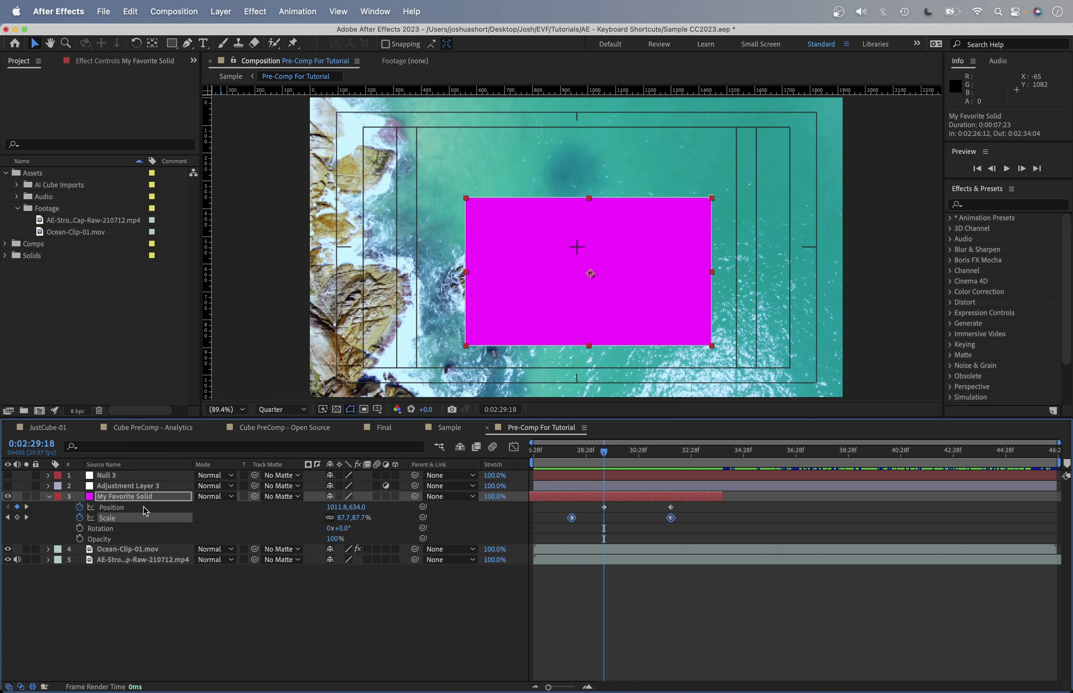
key("shift+F2")
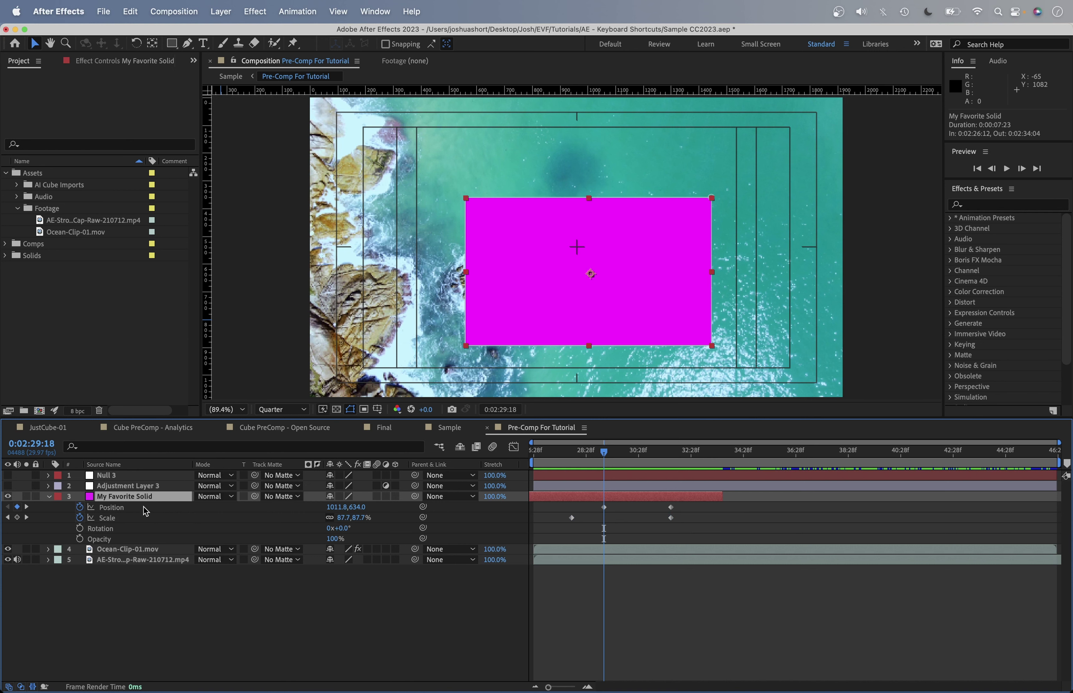
Step: Select the current Position keyframe and nudge it one frame each way with Opt+arrows
left_click(604, 507)
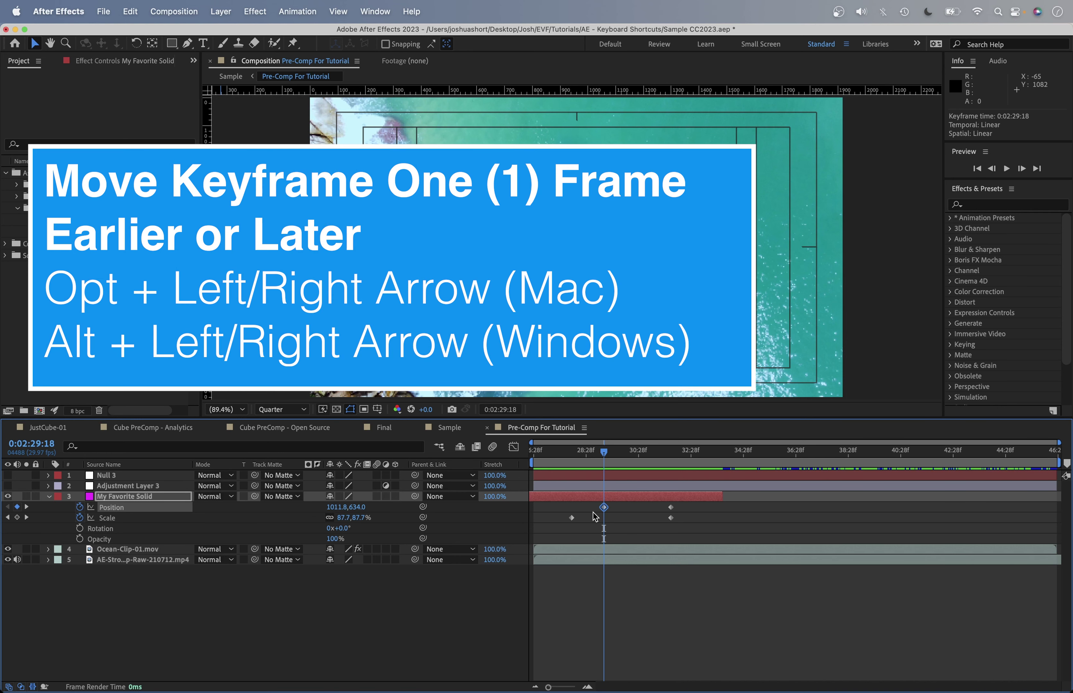
key("alt+Left")
key("alt+Left")
key("alt+Left")
key("alt+Left")
key("alt+Left")
key("alt+Right")
key("alt+Right")
key("alt+Right")
key("alt+Right")
key("alt+Right")
key("alt+Right")
key("alt+Right")
key("alt+Right")
key("alt+Right")
key("alt+Right")
key("alt+Right")
key("alt+Right")
key("alt+Right")
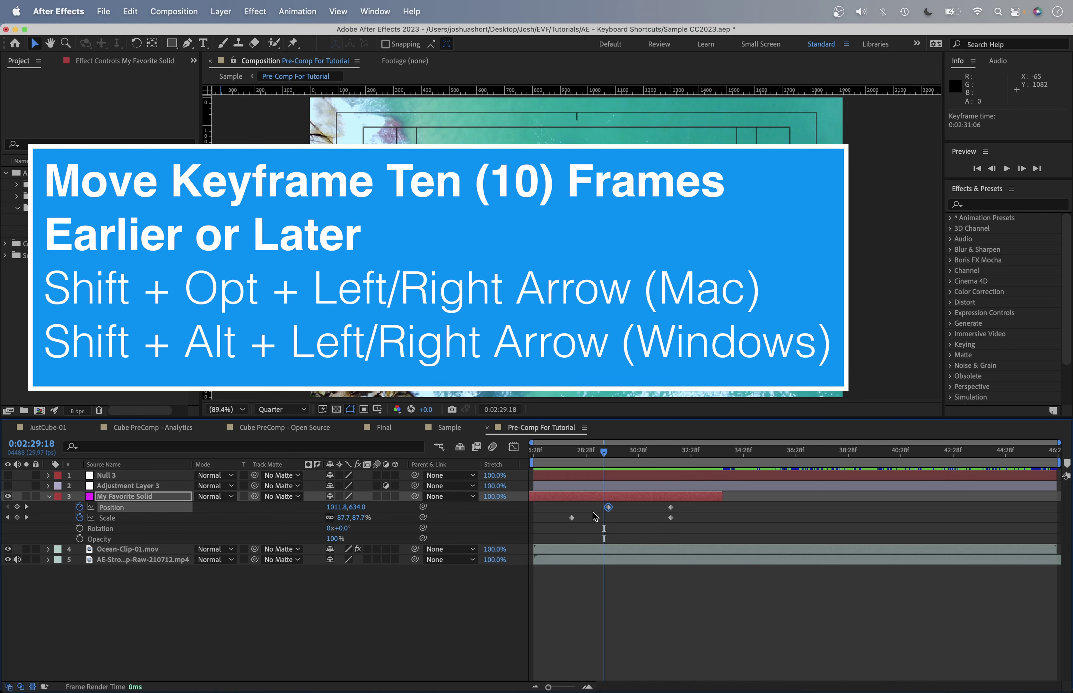
Step: Move the Position keyframe in ten-frame steps with Shift+Opt+arrows, ending at 0:02:30:26
key("shift+alt+Left")
key("shift+alt+Left")
key("shift+alt+Left")
key("shift+alt+Left")
key("shift+alt+Right")
key("shift+alt+Right")
key("shift+alt+Right")
key("shift+alt+Right")
key("shift+alt+Right")
key("shift+alt+Left")
key("shift+alt+Left")
key("shift+alt+Left")
key("shift+alt+Left")
key("shift+alt+Right")
key("shift+alt+Right")
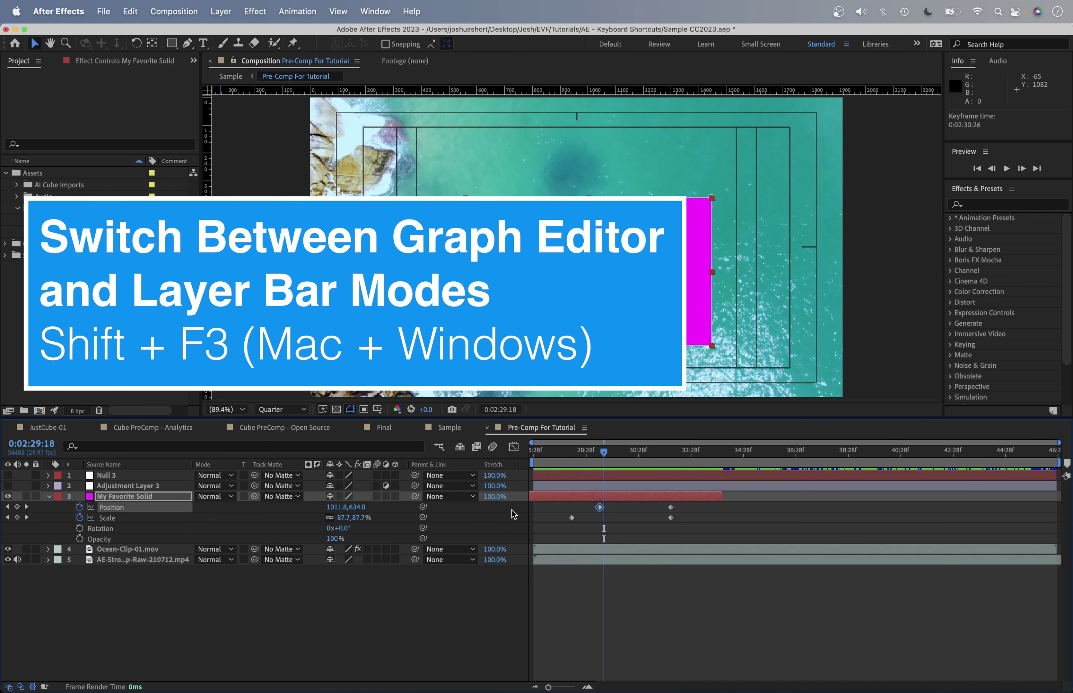
key("shift+F3")
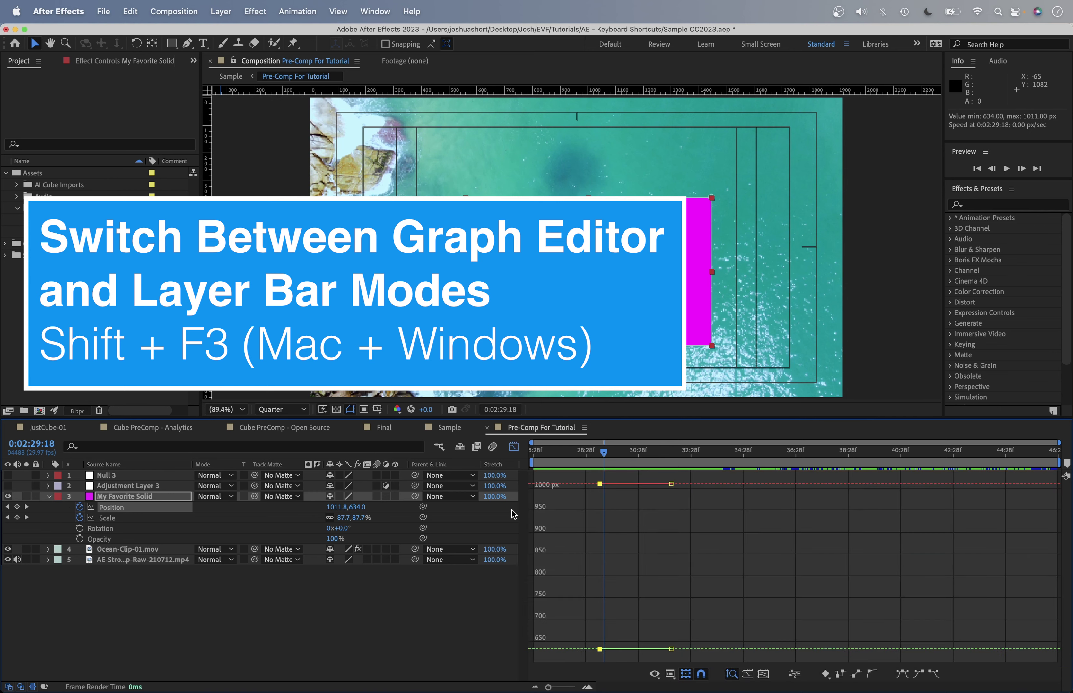
key("shift+F3")
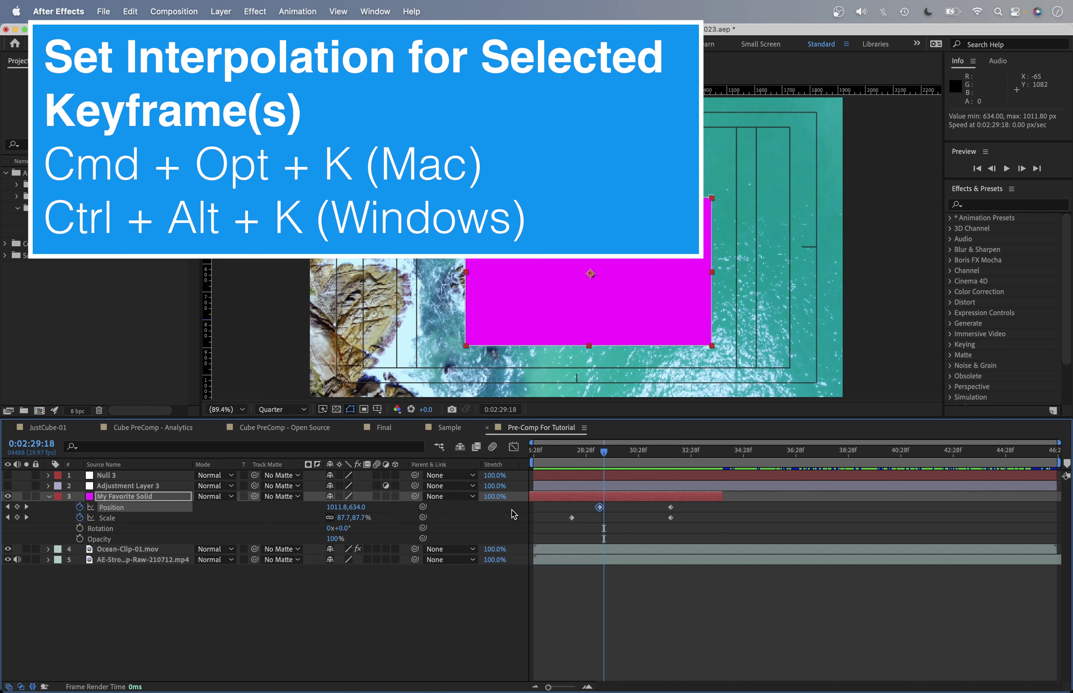
key("super+alt+k")
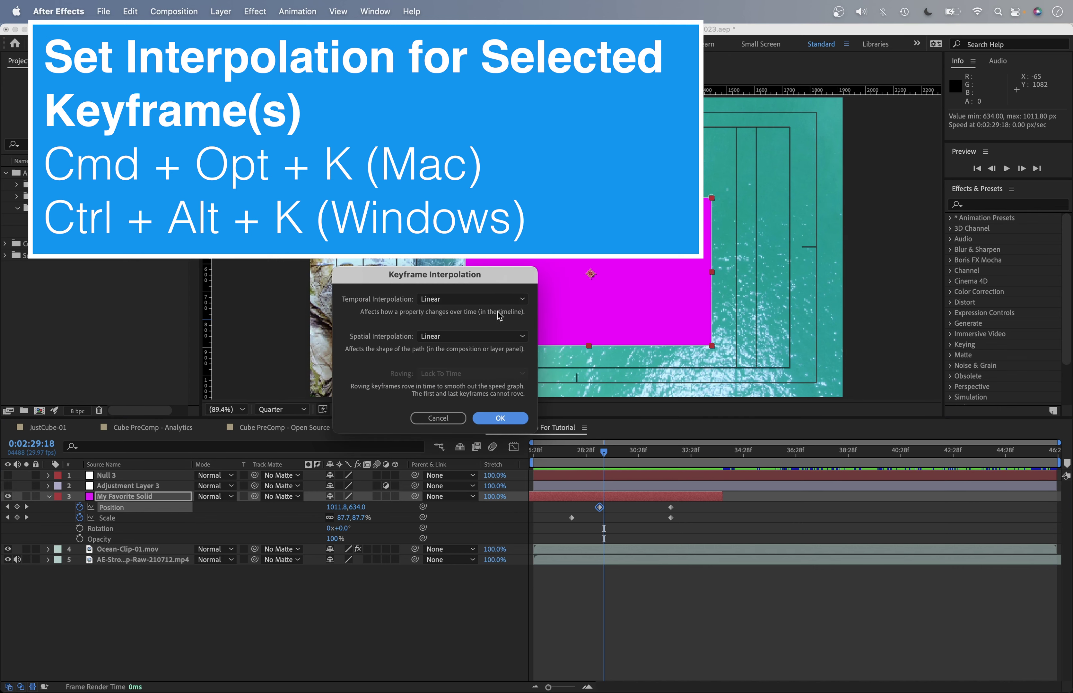
left_click(456, 301)
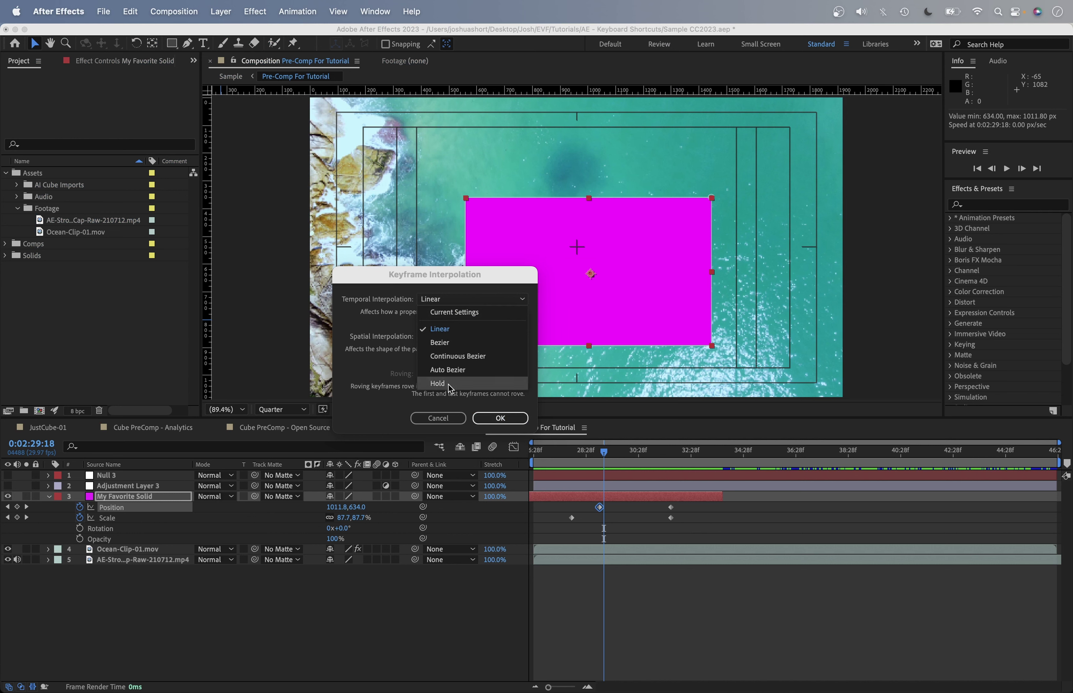
left_click(444, 418)
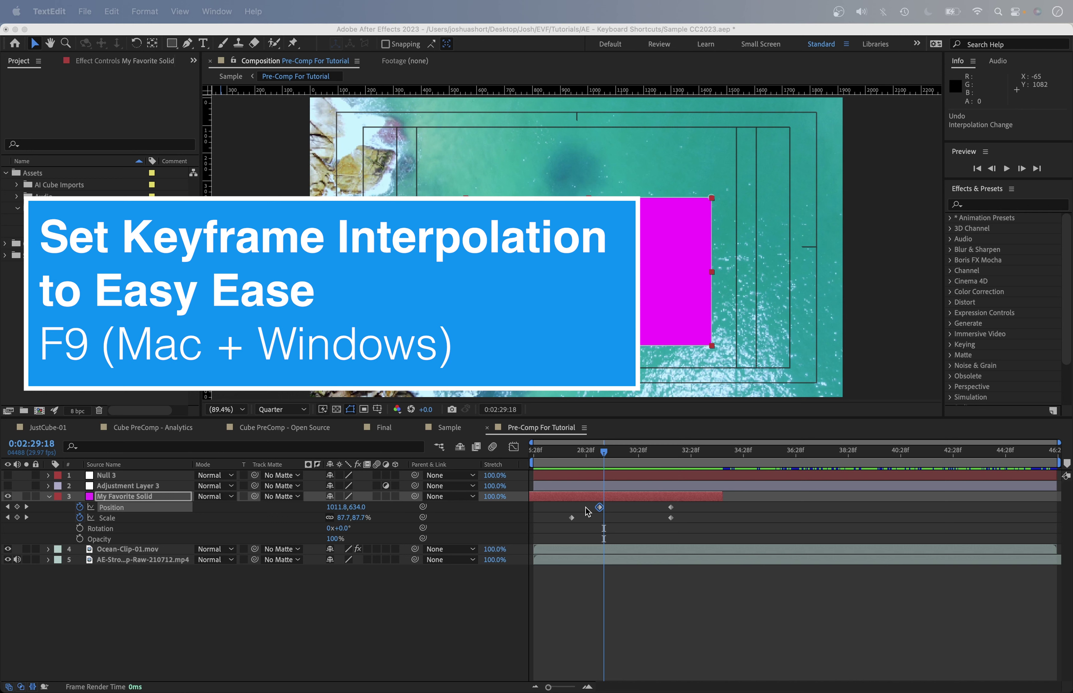
Step: Marquee-select both Position keyframes of the magenta solid in the timeline
left_click(584, 510)
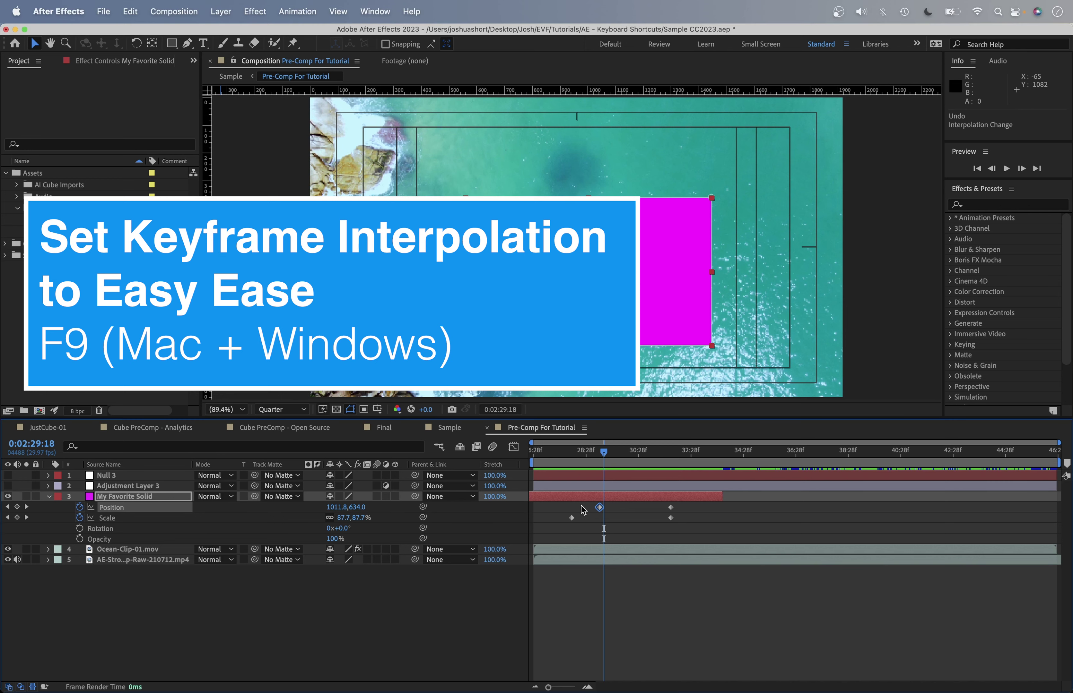
left_click(582, 509)
left_click_drag(585, 510, 676, 503)
Step: Apply Easy Ease (F9), then Ease In (Shift+F9), then Ease Out (Cmd+Shift+F9) to both keyframes
key("F9")
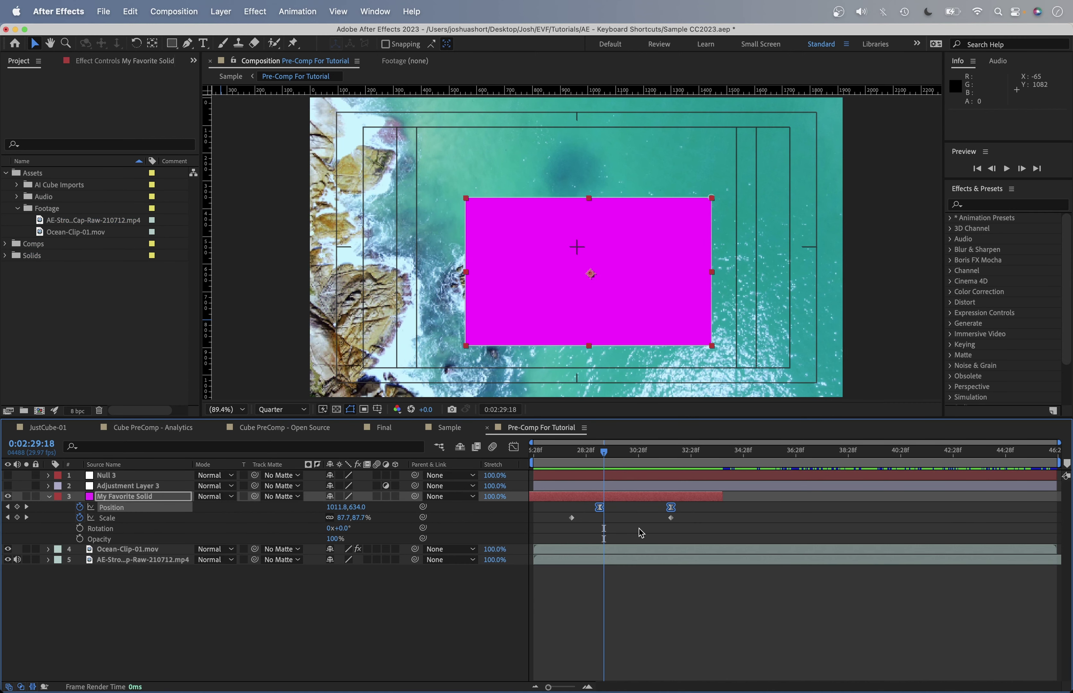
key("shift+F9")
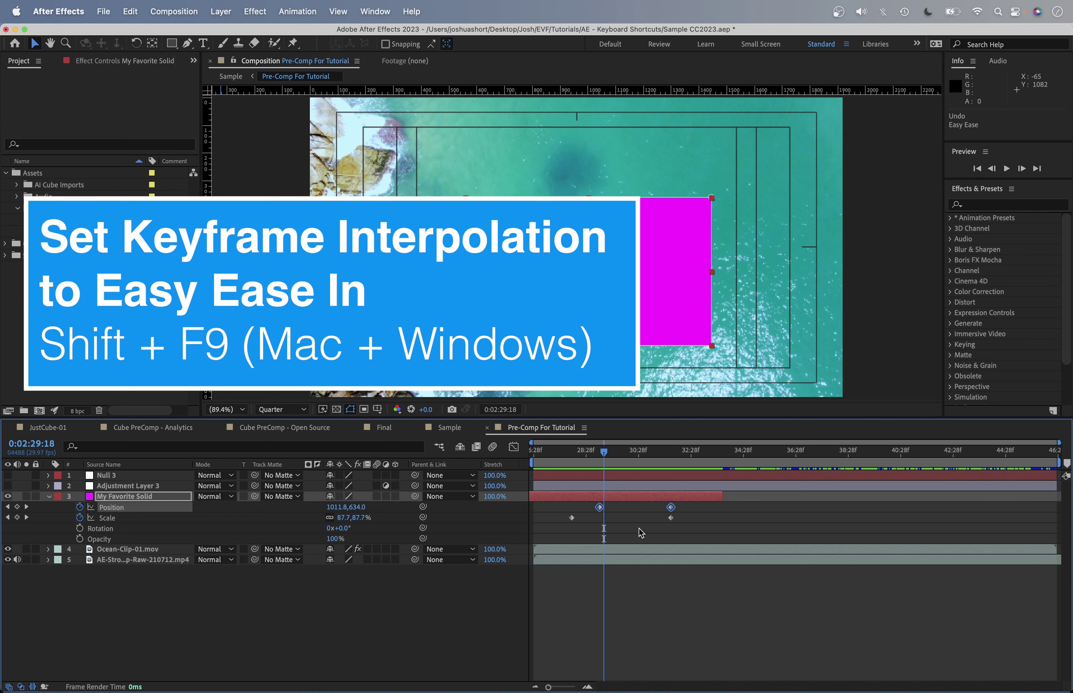
key("super+shift+F9")
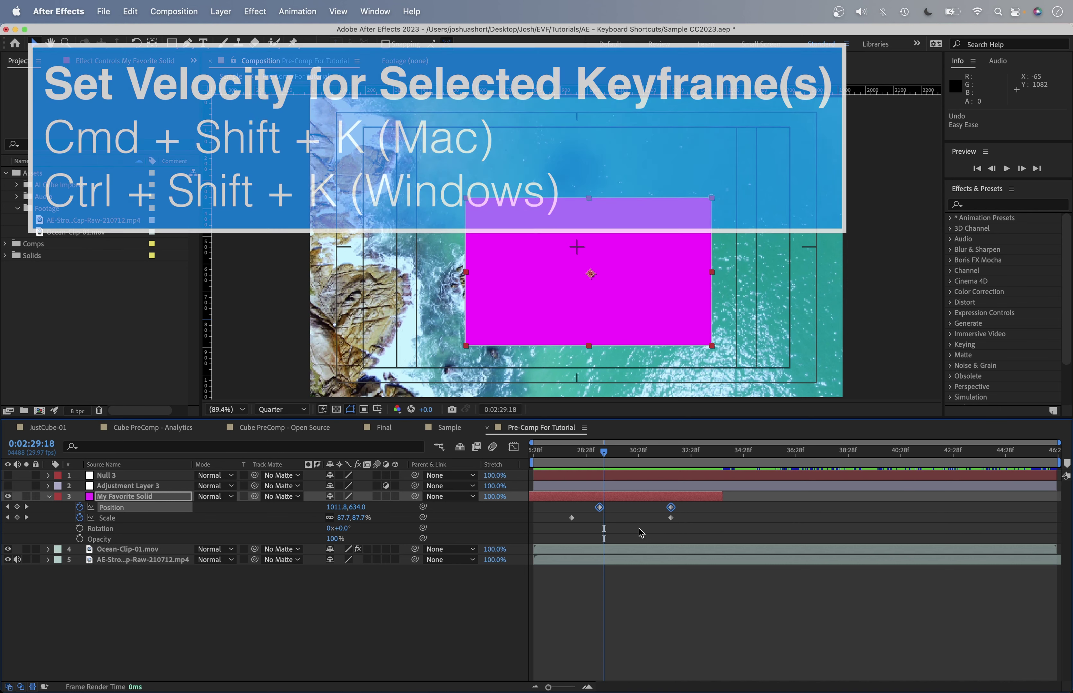
key("super+shift+k")
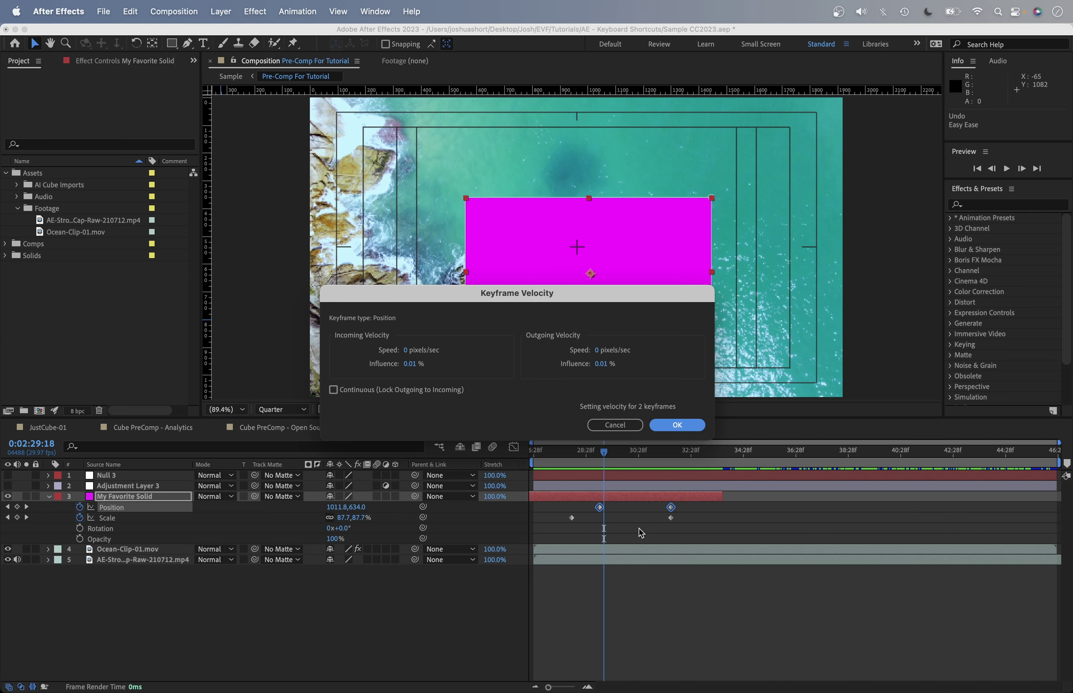
left_click(620, 424)
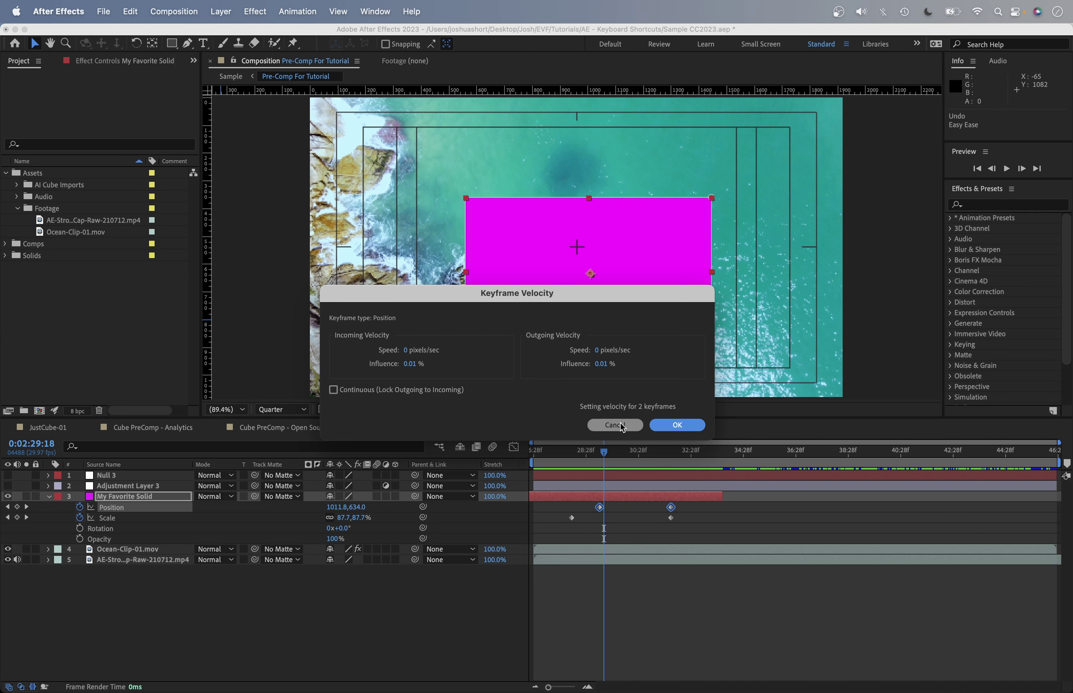